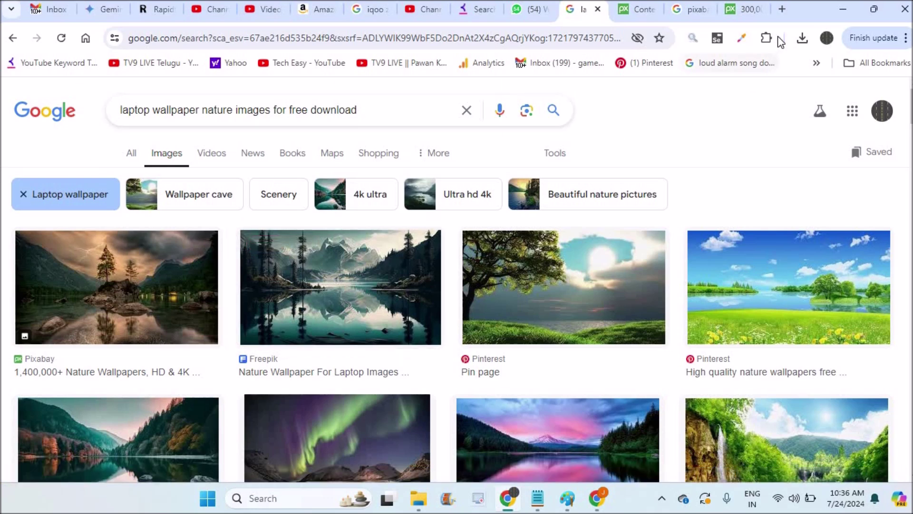
Open a new browser tab and load the Google homepage
click(783, 11)
click(581, 38)
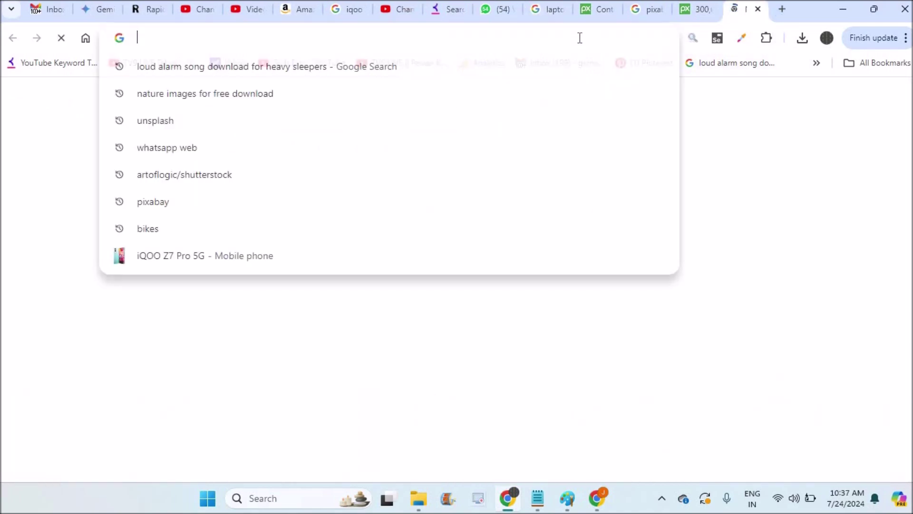
text(g)
key(Return)
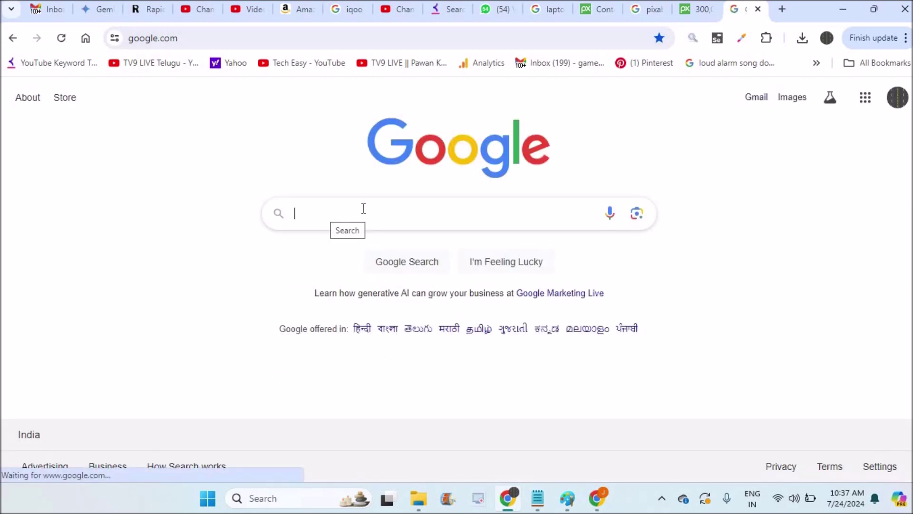
Search Google for 'nature images for free download' using the autocomplete suggestion
text(nature)
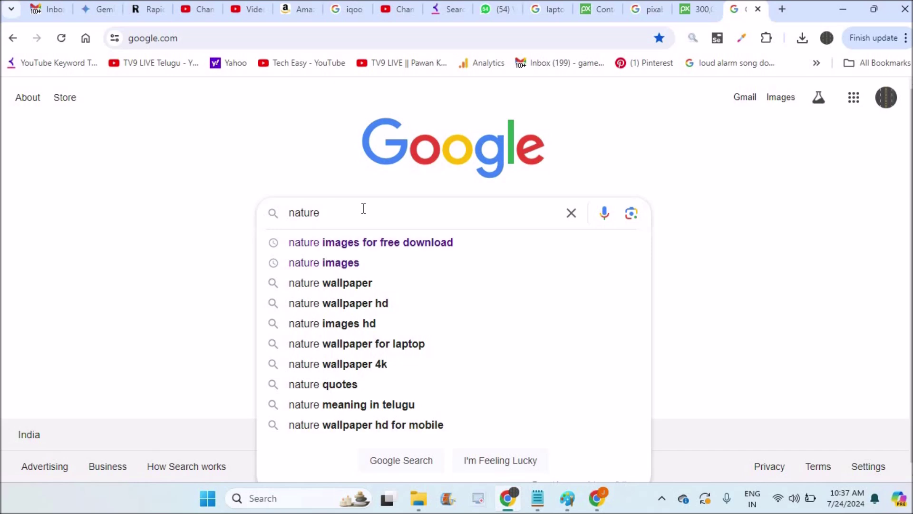
key(Down)
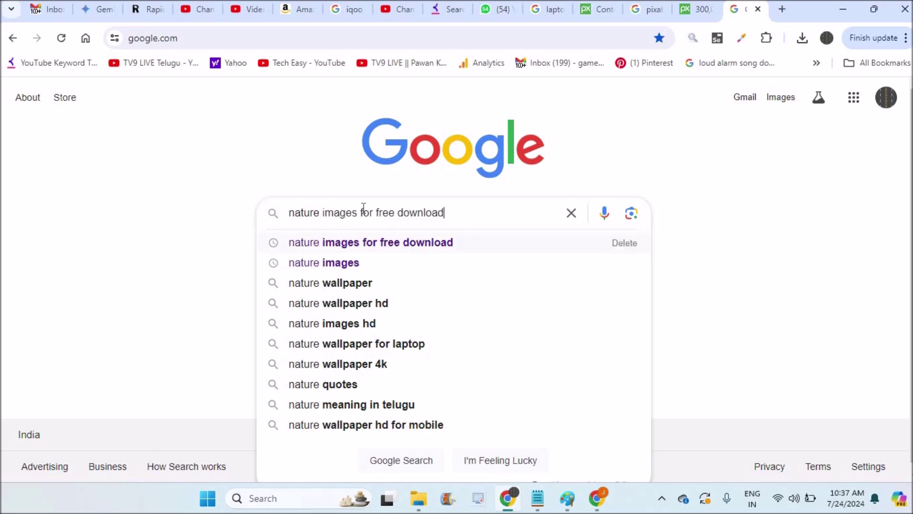
key(Return)
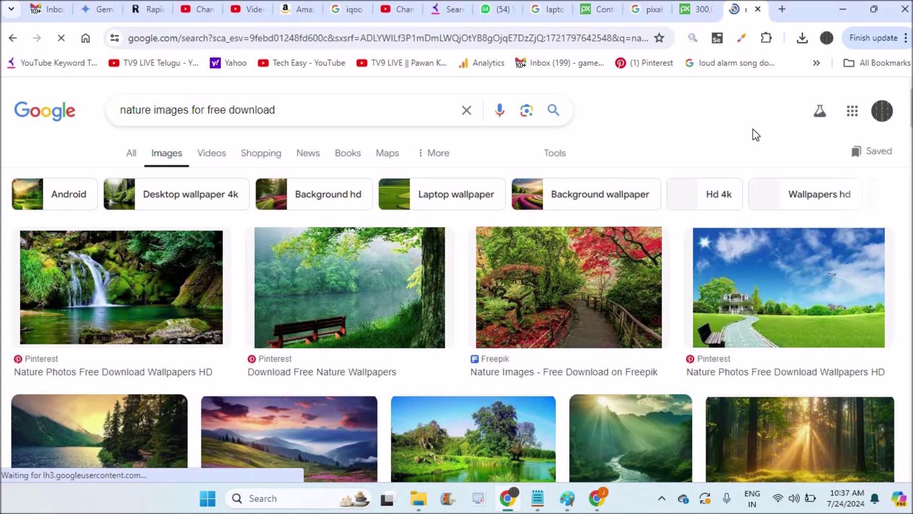
Choose 'Save image as...' on the first waterfall thumbnail in the results
scroll(754, 130, down, 2)
scroll(755, 136, down, 2)
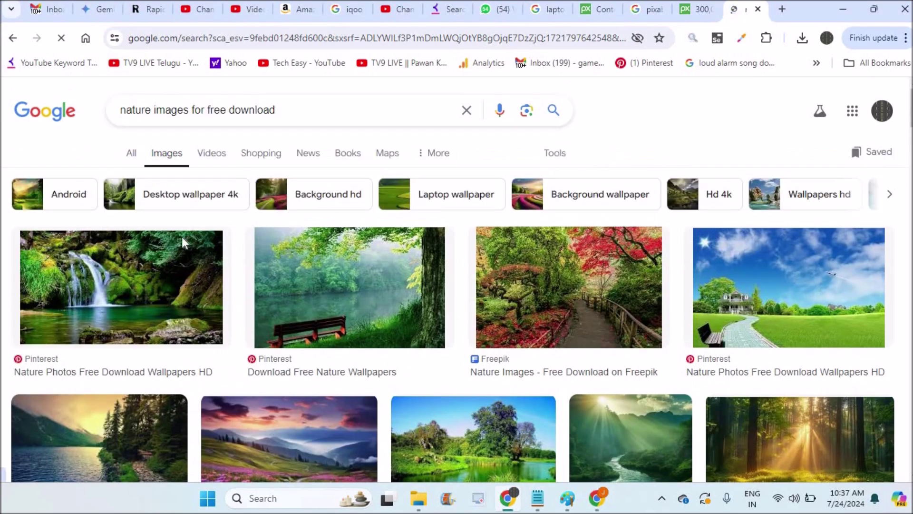
right_click(128, 267)
scroll(179, 206, down, 1)
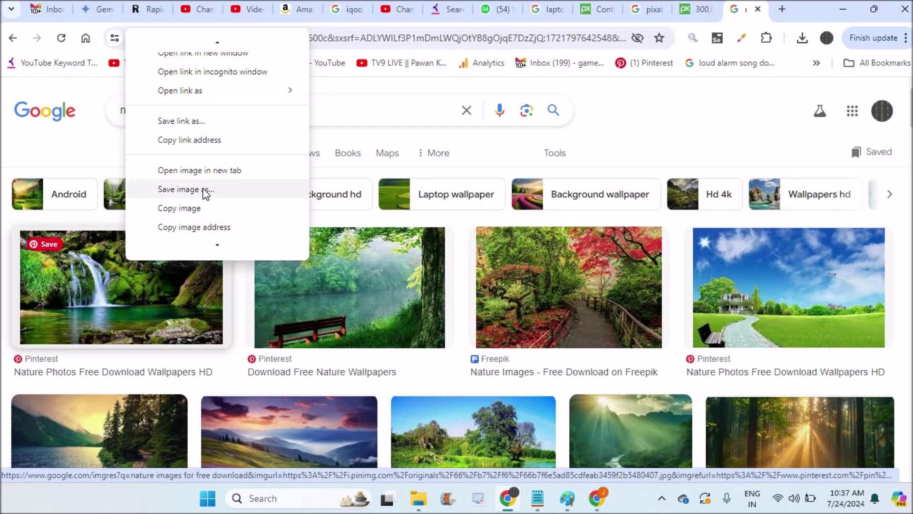
click(205, 189)
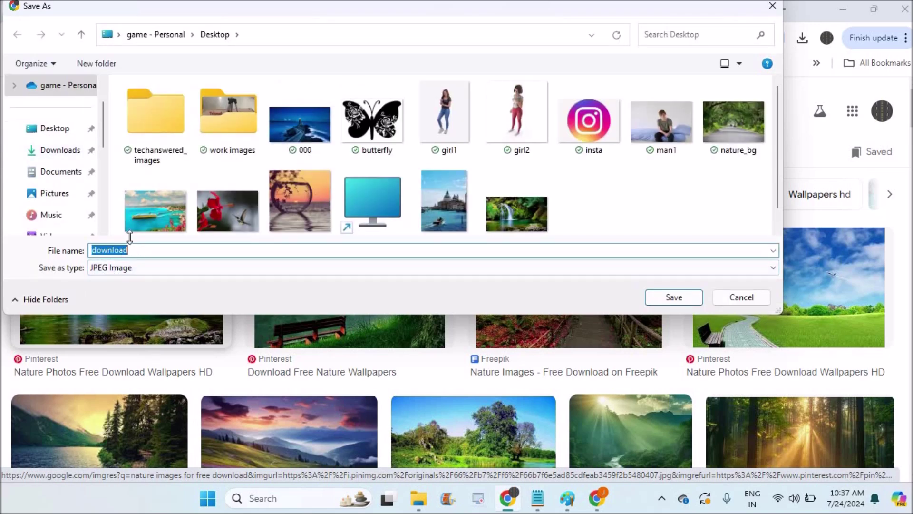
Create a Desktop folder 'google download' and save the waterfall image there as 'download'
scroll(106, 95, up, 1)
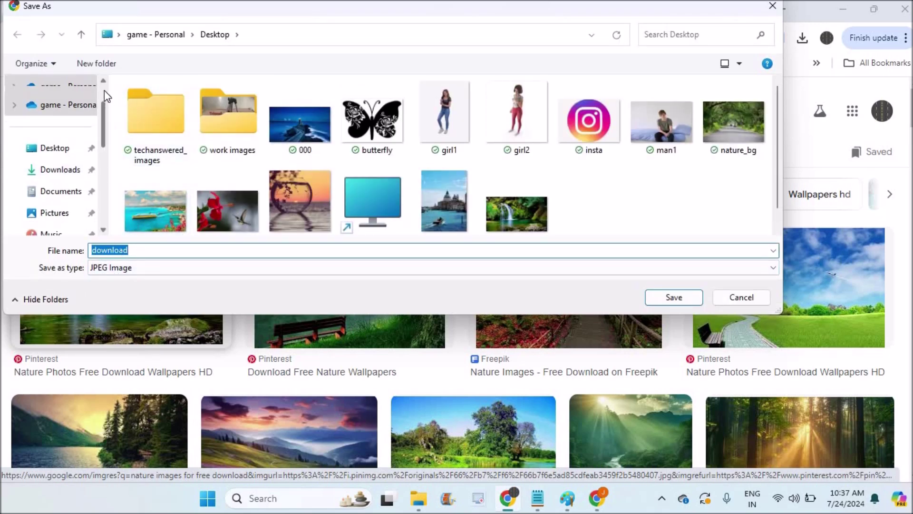
scroll(105, 94, up, 1)
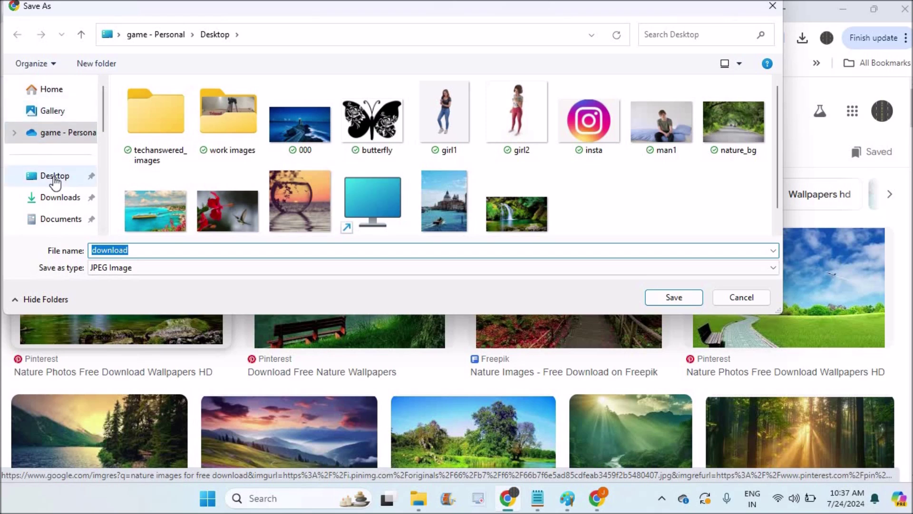
click(55, 176)
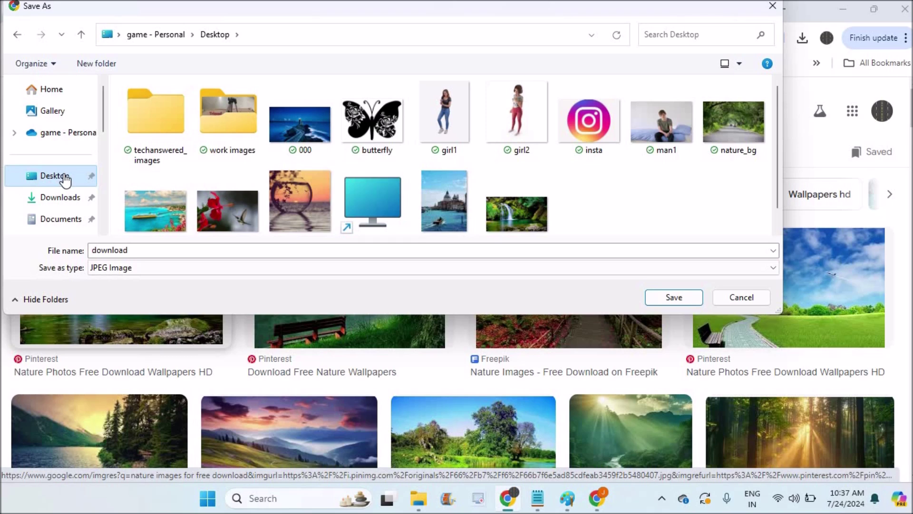
click(101, 65)
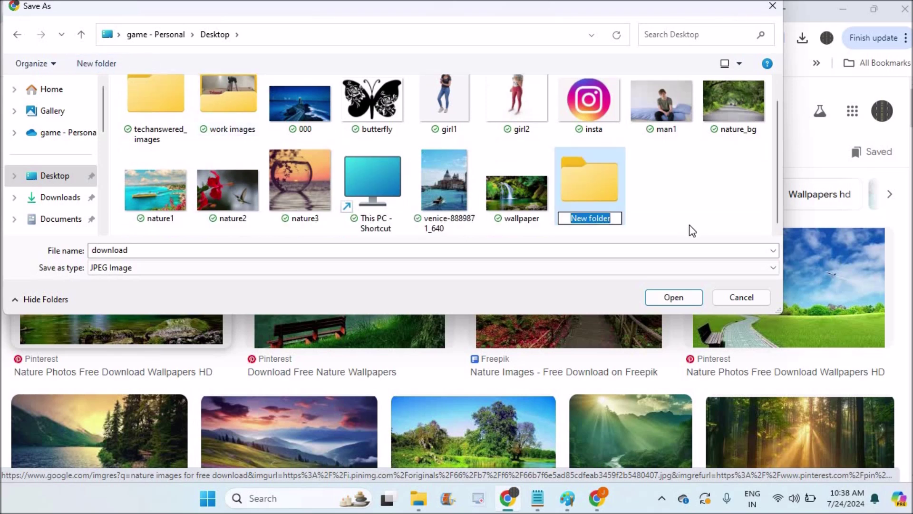
text(g)
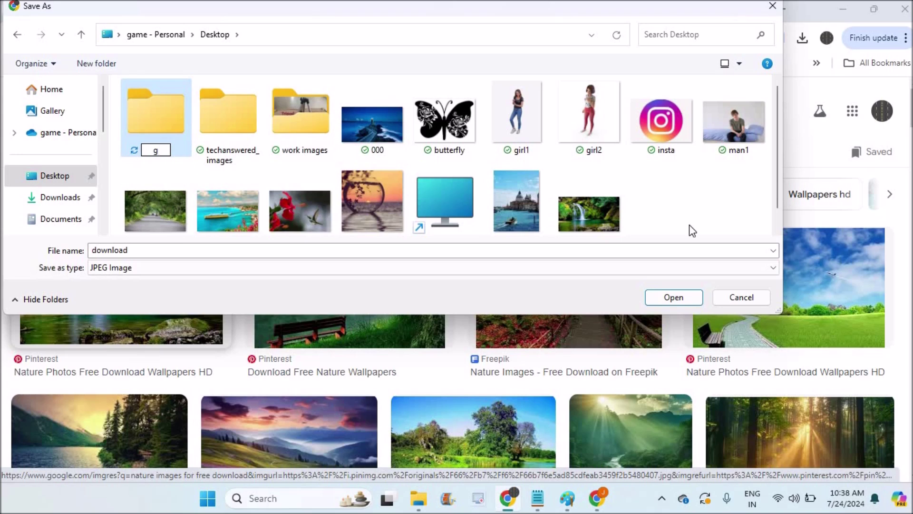
text(oogle download)
key(Return)
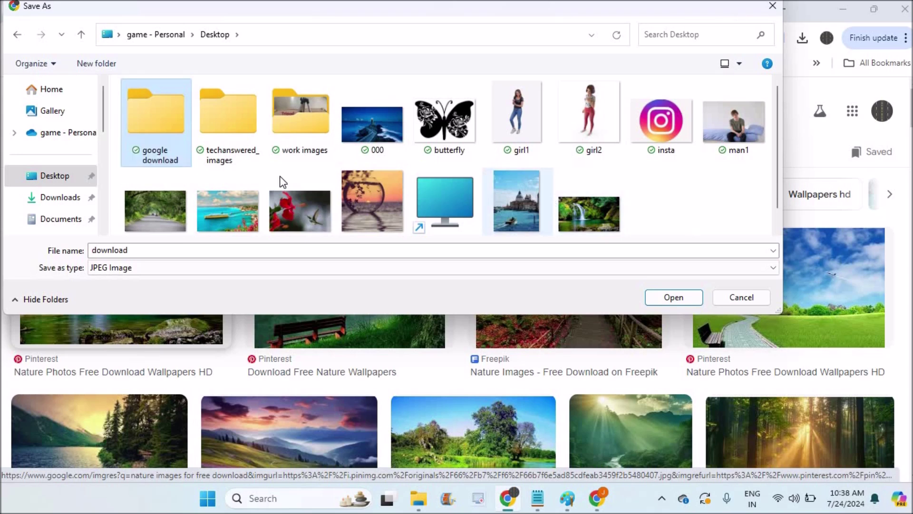
double_click(164, 136)
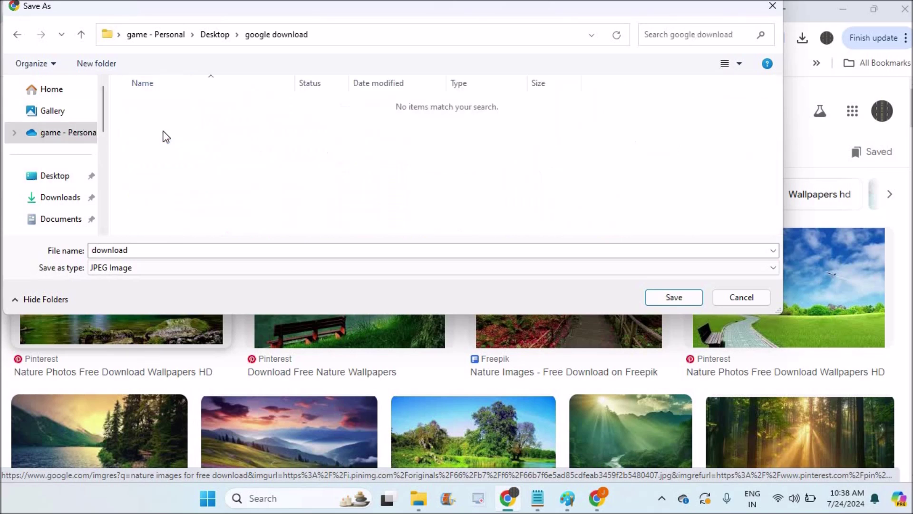
click(684, 299)
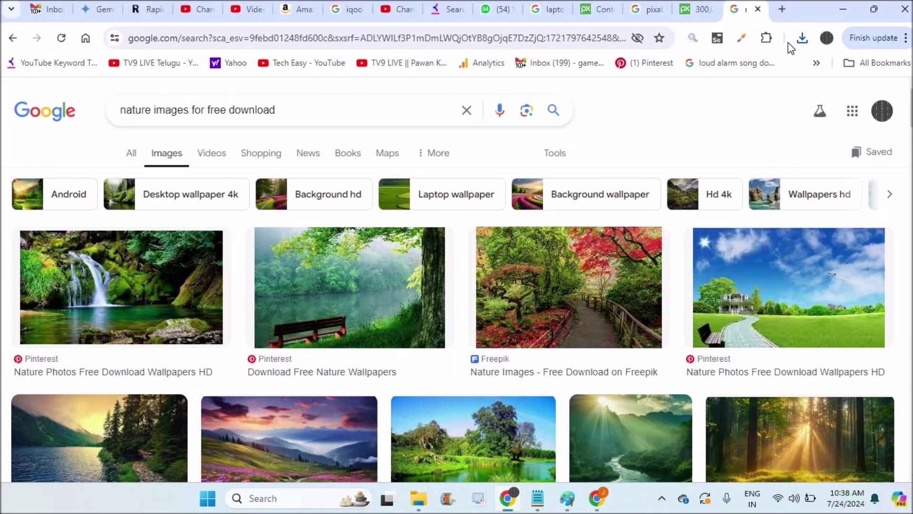
Open the Desktop 'google download' folder to confirm the waterfall image, then return to Chrome
click(802, 38)
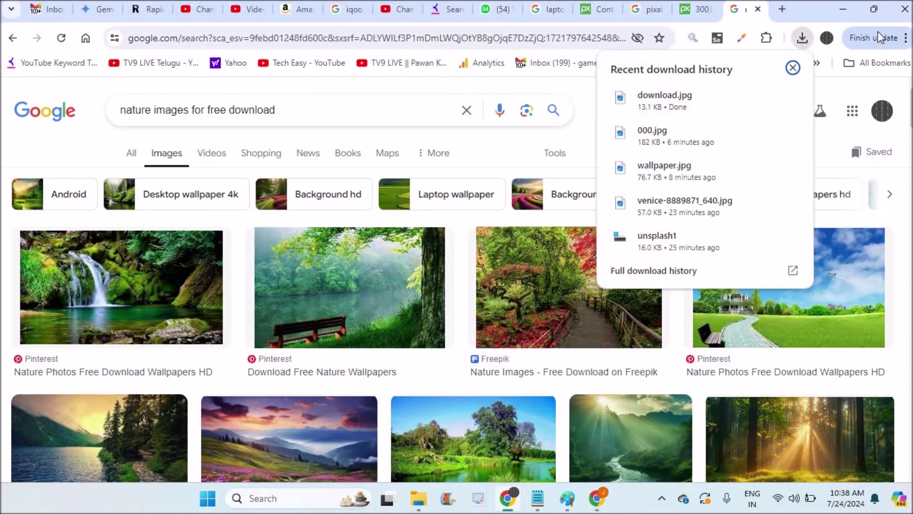
click(844, 10)
click(843, 11)
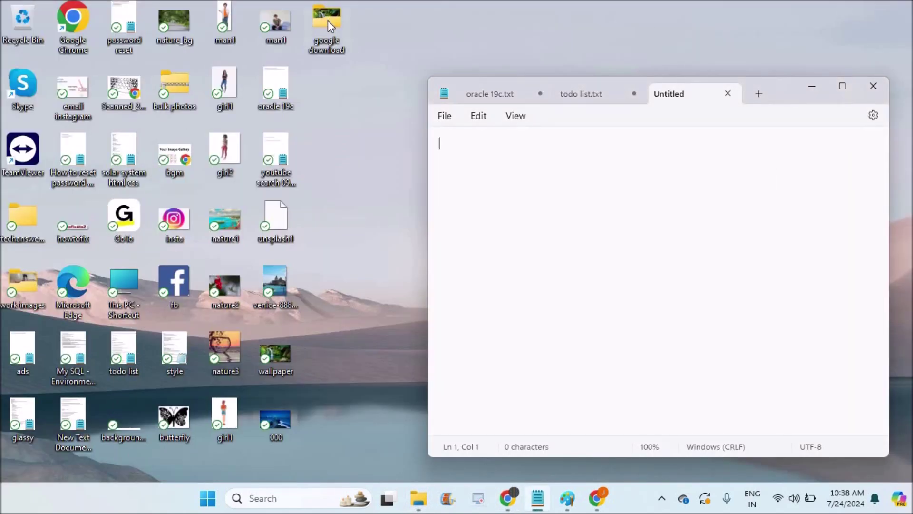
click(331, 45)
double_click(330, 45)
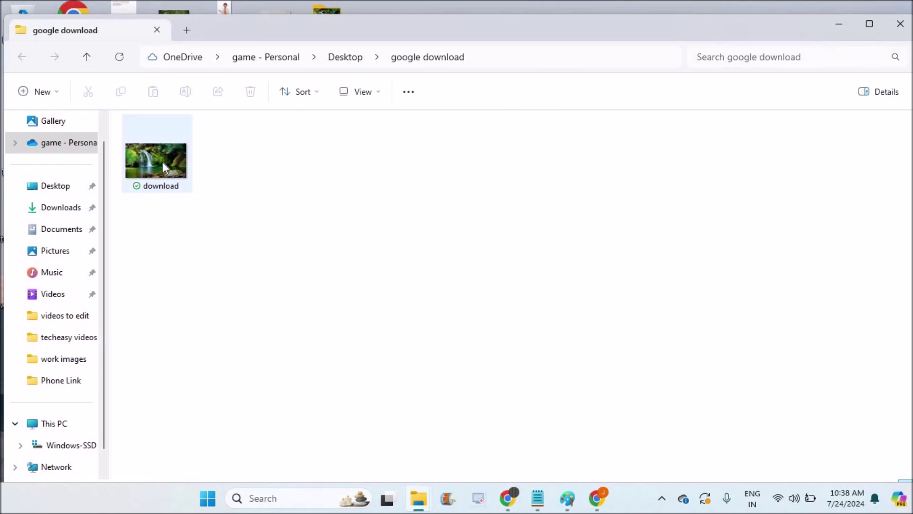
click(901, 24)
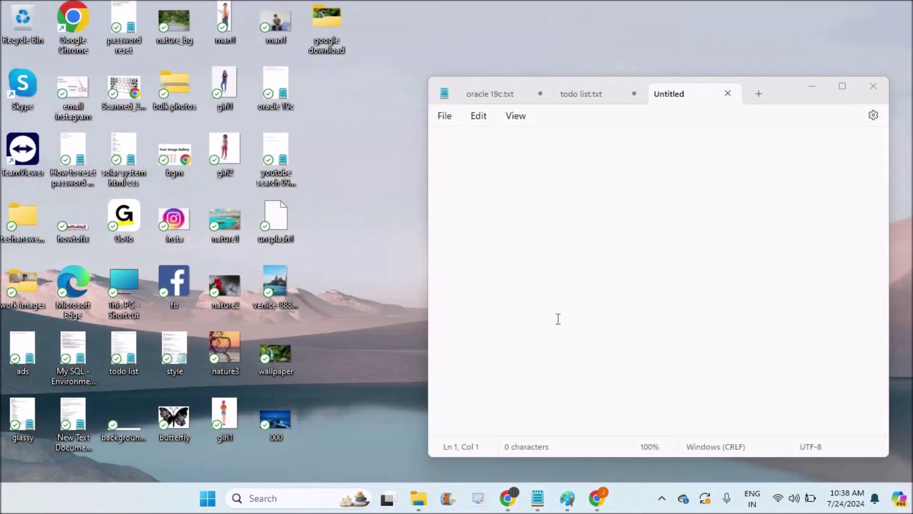
click(509, 498)
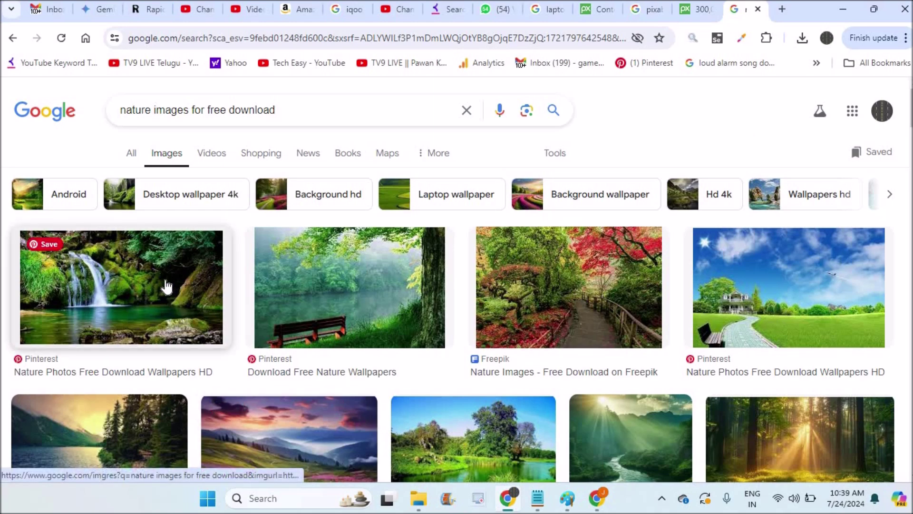
Preview the waterfall image in the side panel, then close the preview
click(166, 286)
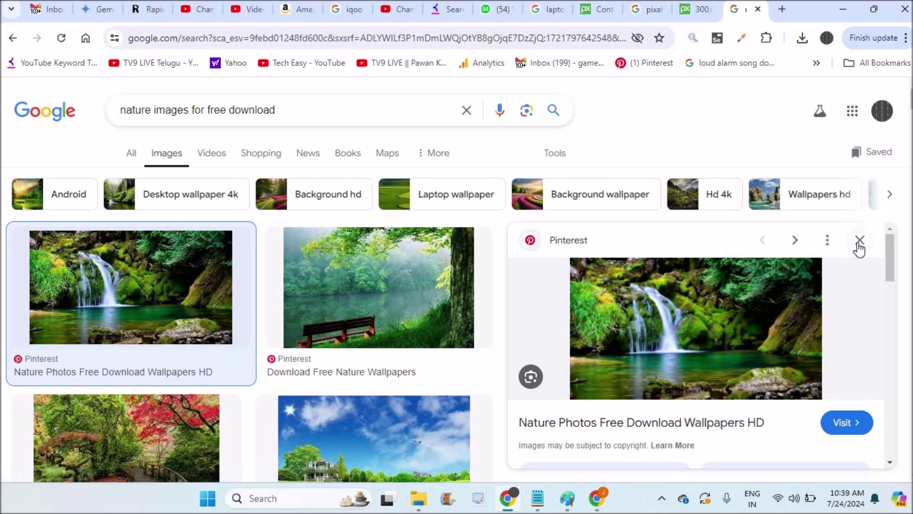
click(860, 240)
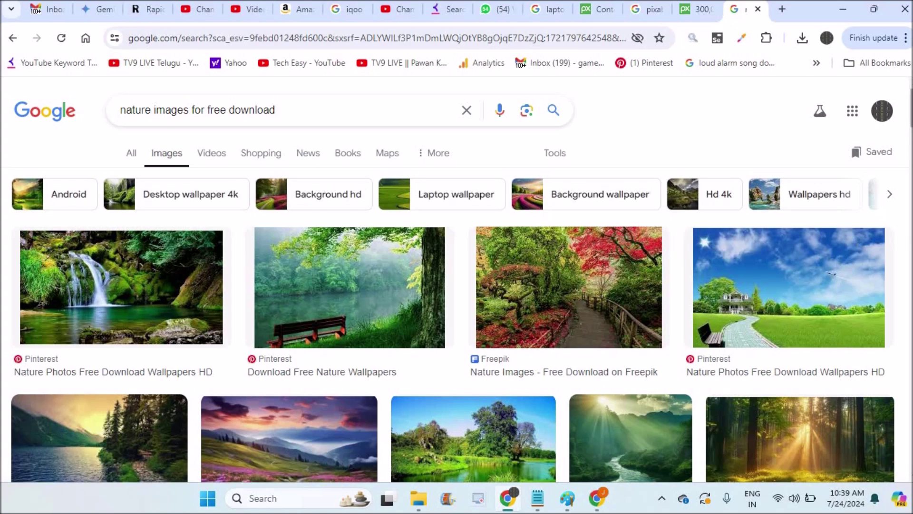
Open the preview of the Picjumbo flower-meadow mountain image further down the results
scroll(236, 157, down, 5)
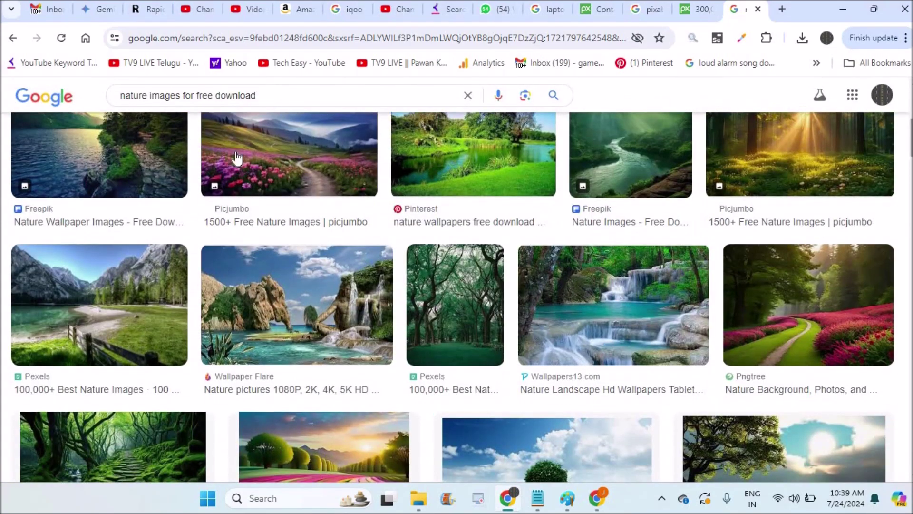
click(224, 192)
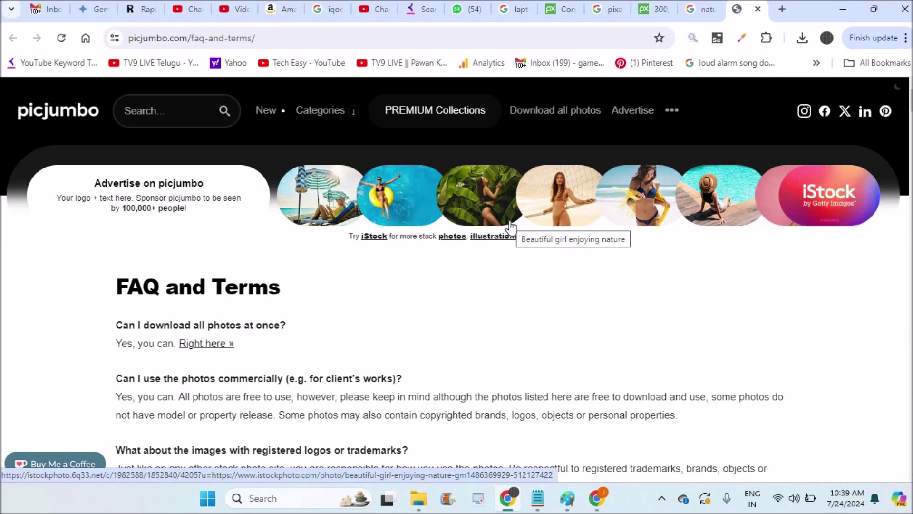
Close the Picjumbo FAQ tab and the flower-meadow preview, then go to the 'pixabay' results
click(759, 10)
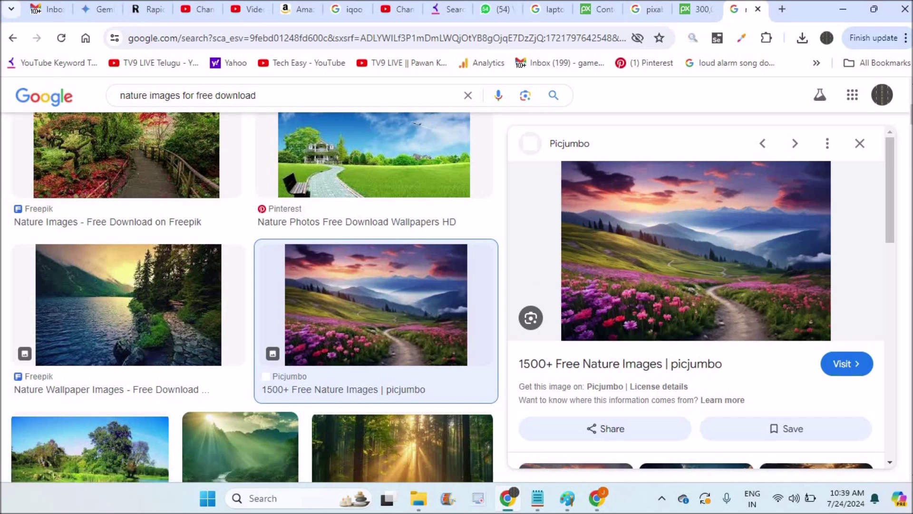
click(859, 143)
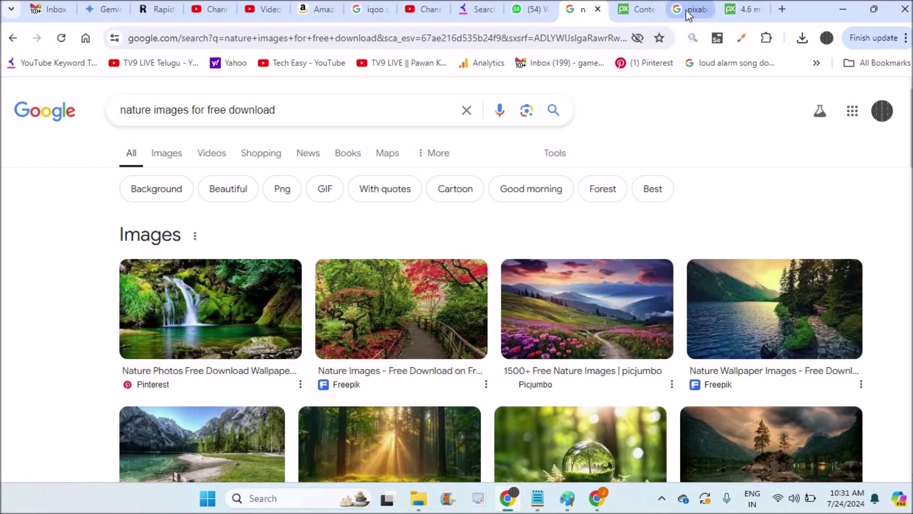
click(686, 10)
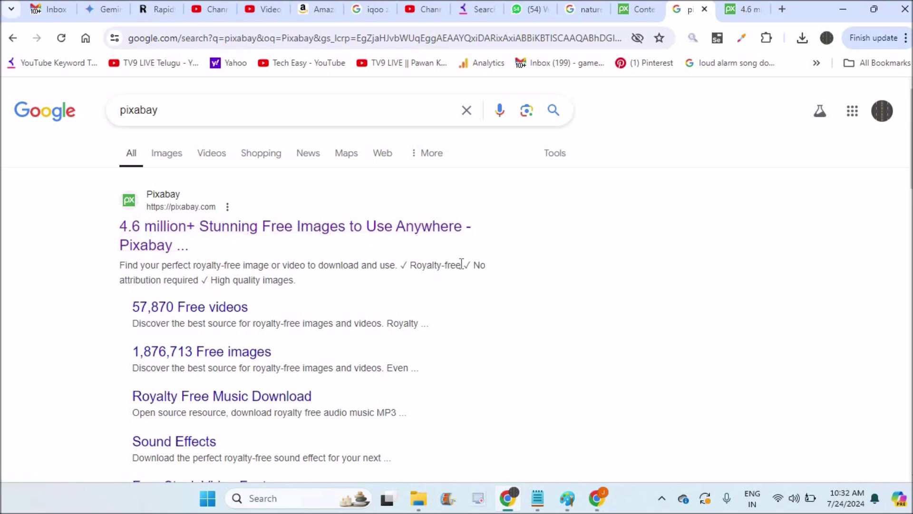
On the Pixabay homepage, open the 'wallpaper' tag to list wallpaper images
click(744, 9)
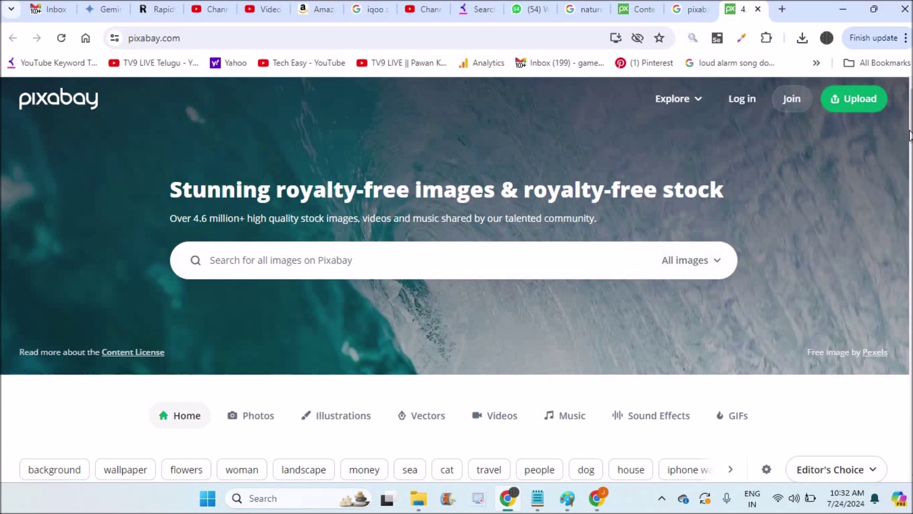
drag(910, 114, 910, 116)
scroll(333, 333, down, 4)
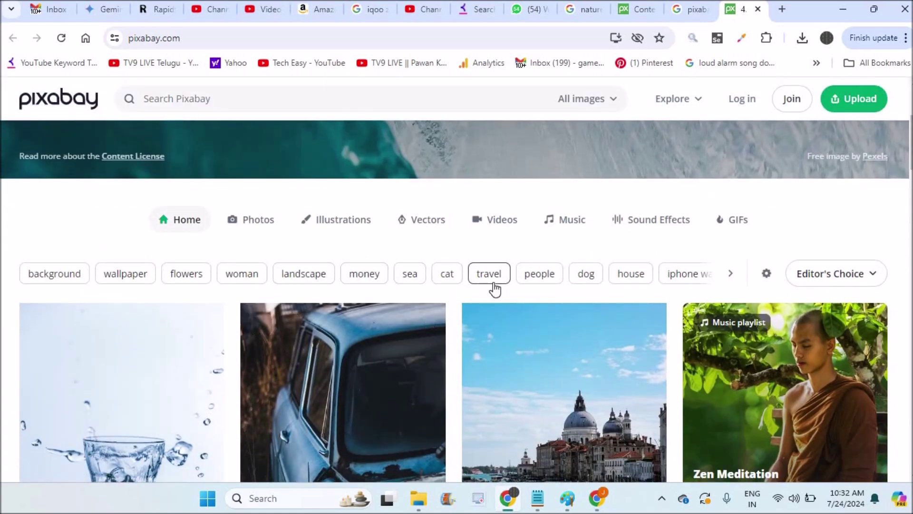
click(141, 273)
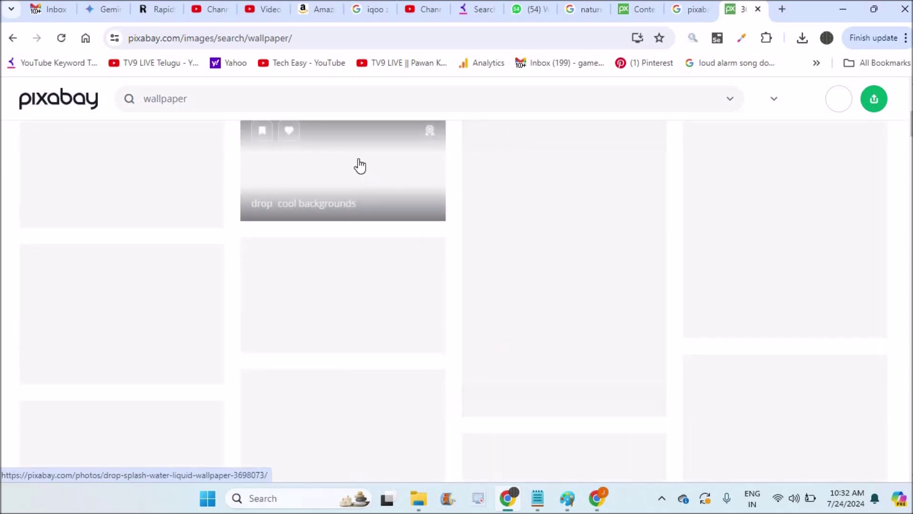
Save the lighthouse wallpaper image to the Desktop as JPEG '000'
right_click(358, 160)
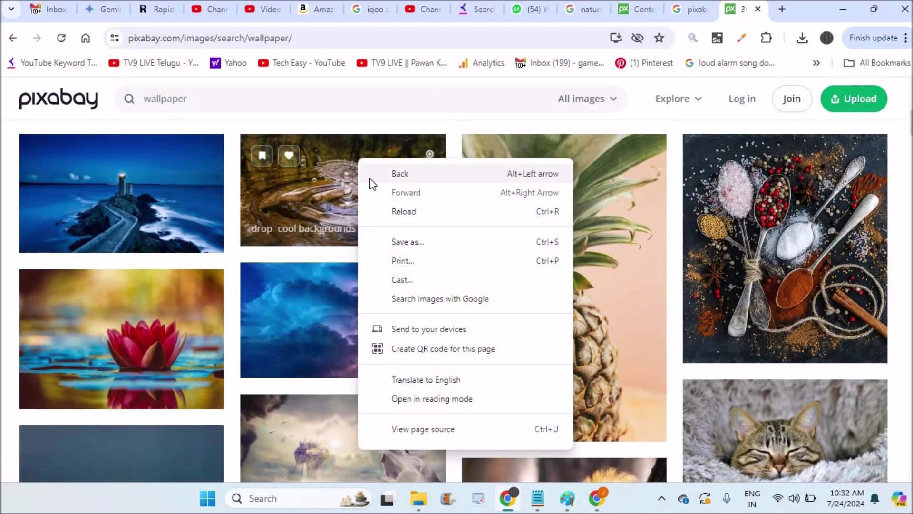
click(153, 187)
right_click(153, 190)
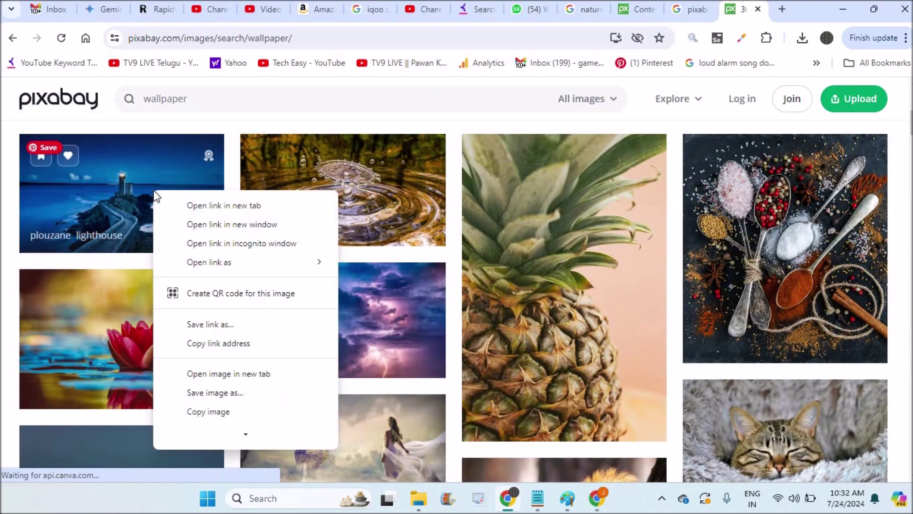
click(217, 396)
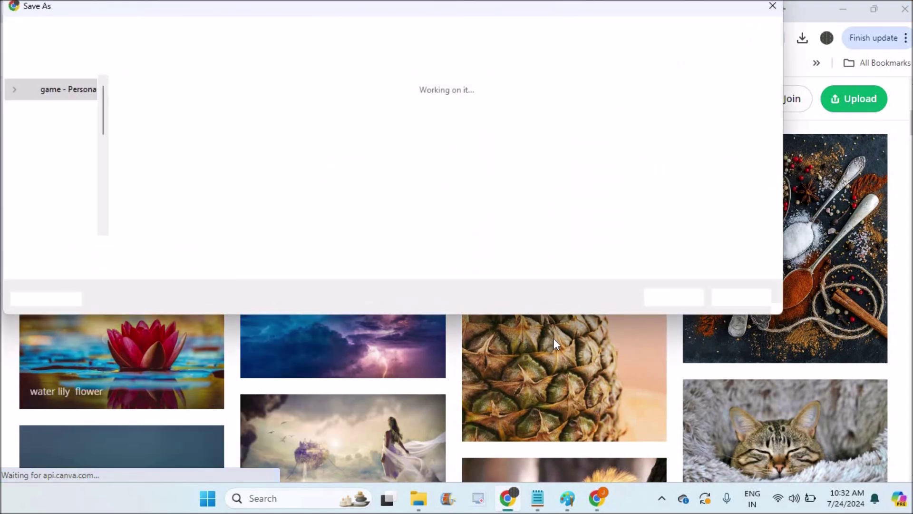
text(000)
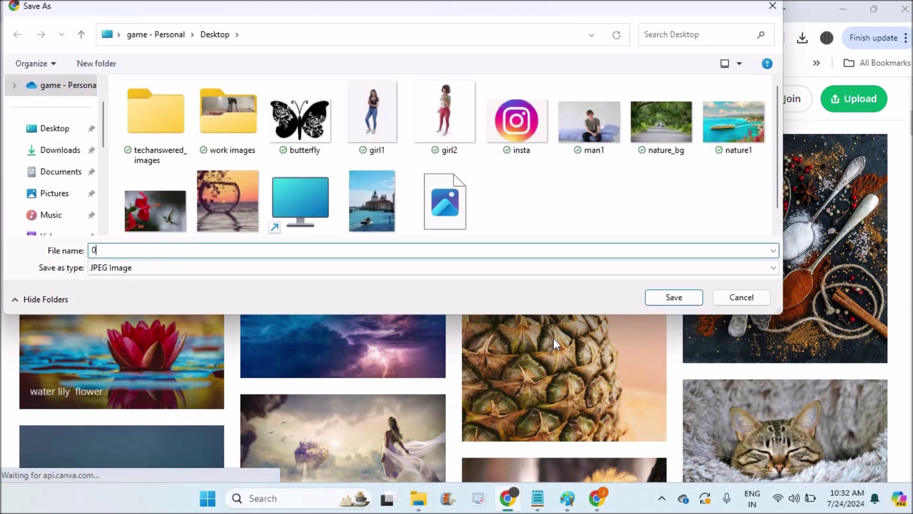
click(688, 295)
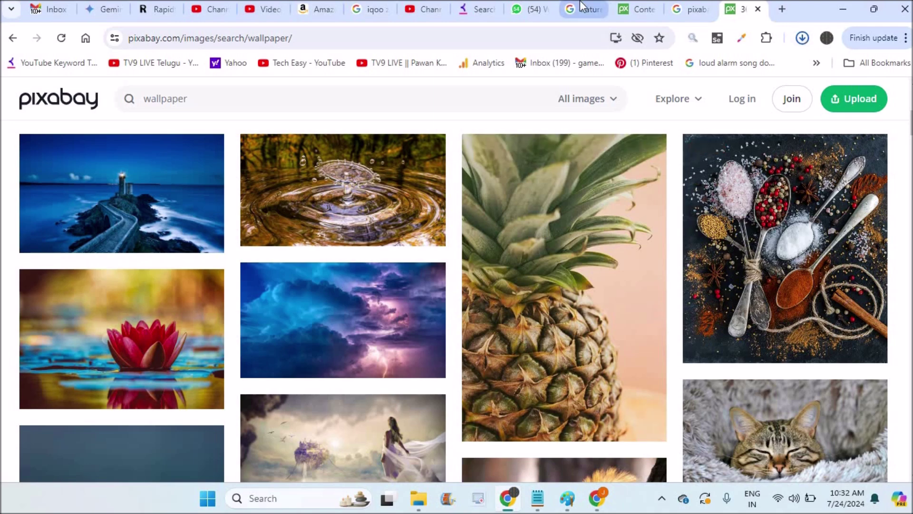
click(641, 14)
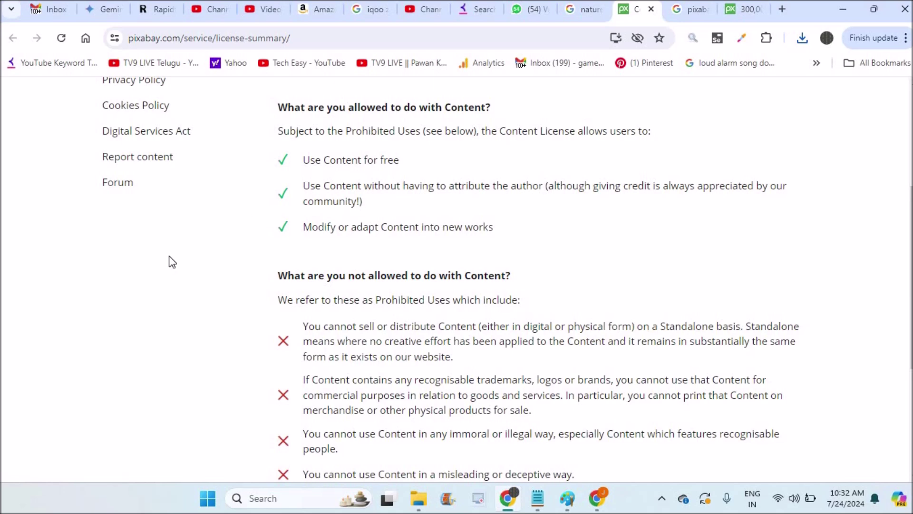
Read through Pixabay's Content License summary, then return to the Google nature results
scroll(140, 339, down, 1)
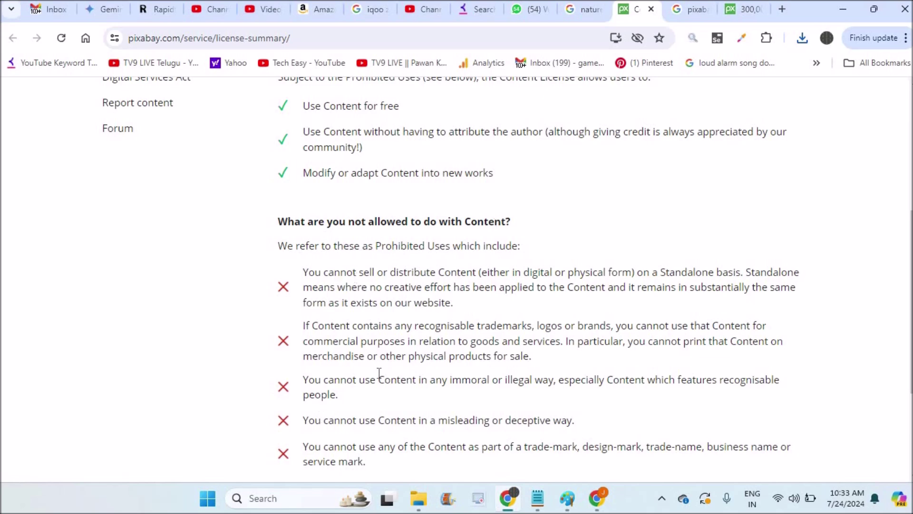
click(576, 8)
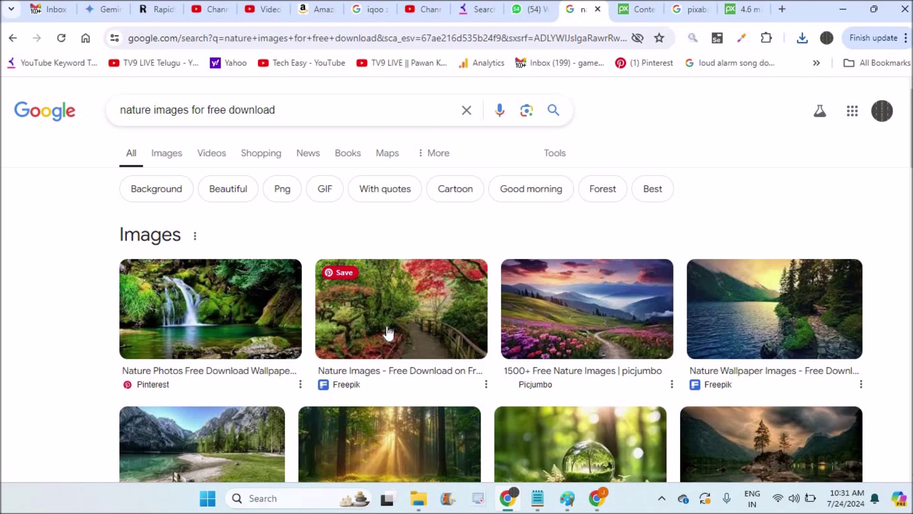
Copy the Freepik red-leaved garden path image to the clipboard with 'Copy image'
right_click(388, 330)
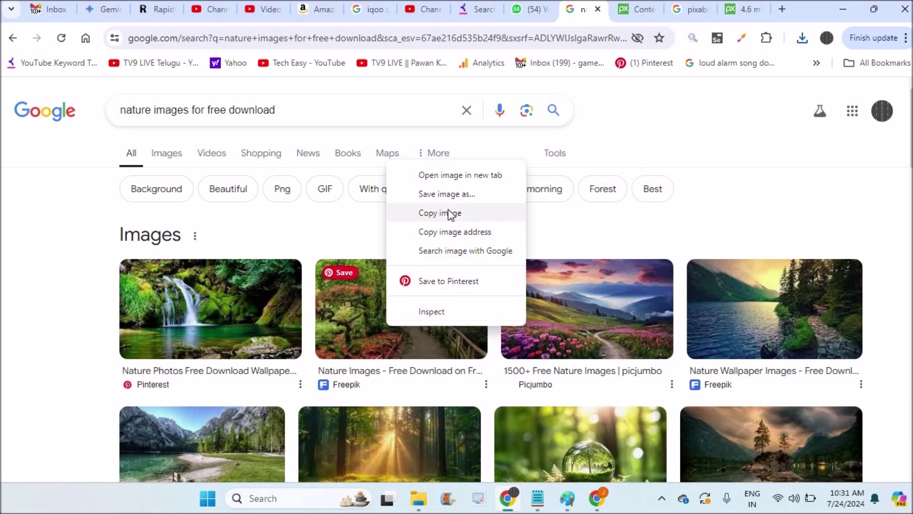
click(55, 224)
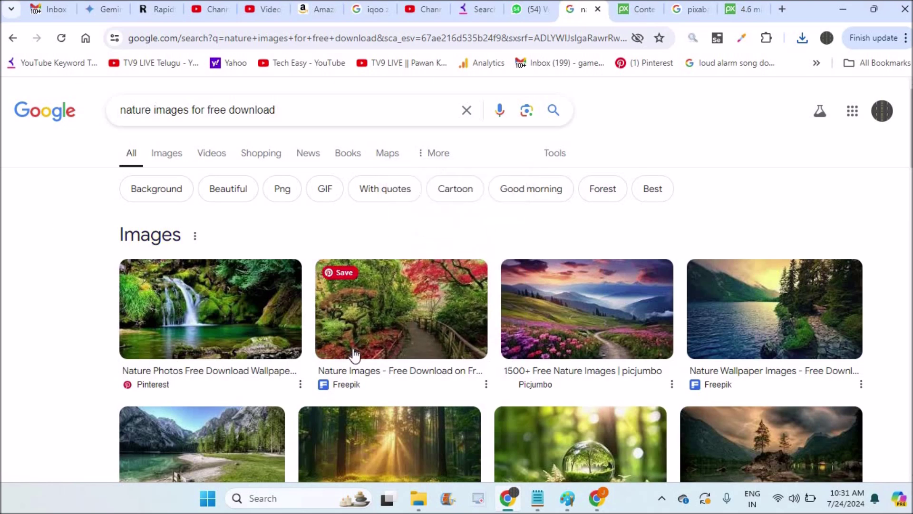
right_click(392, 301)
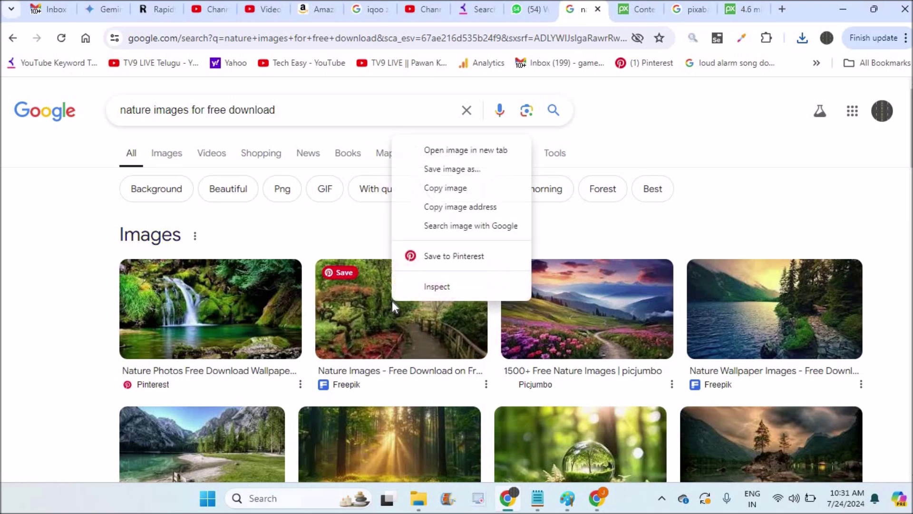
click(460, 188)
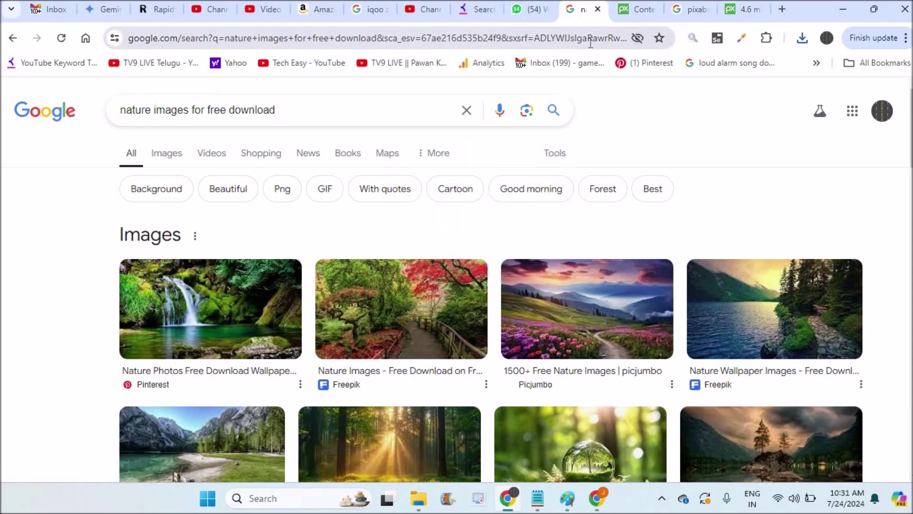
Paste and send the garden path image in WhatsApp's message-yourself chat, then return to Google
click(523, 8)
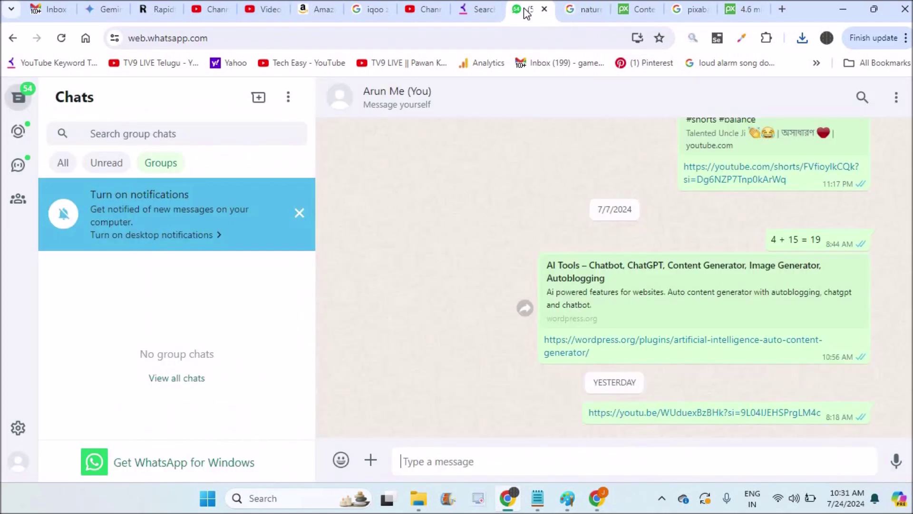
right_click(431, 460)
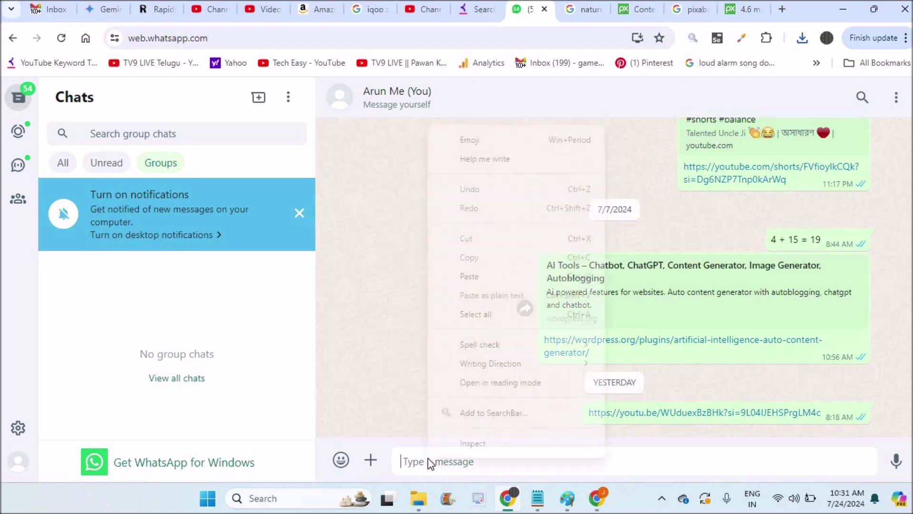
click(487, 276)
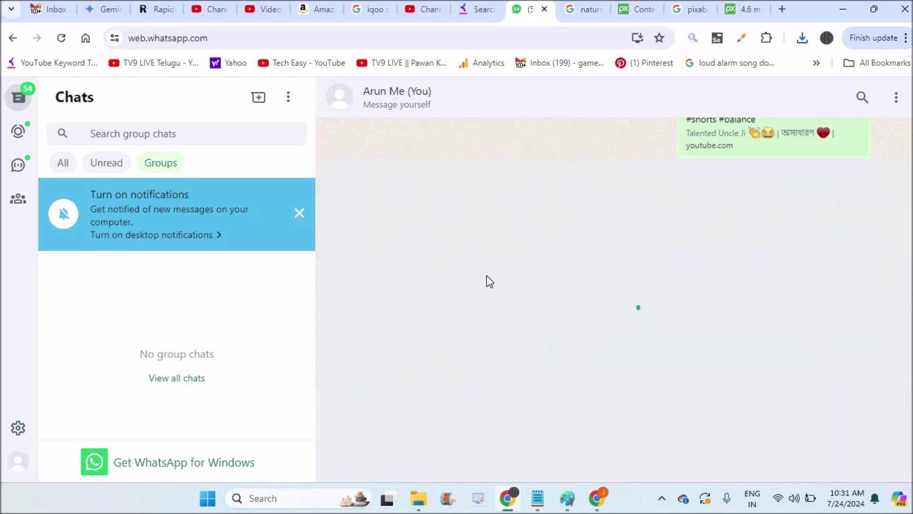
key(Return)
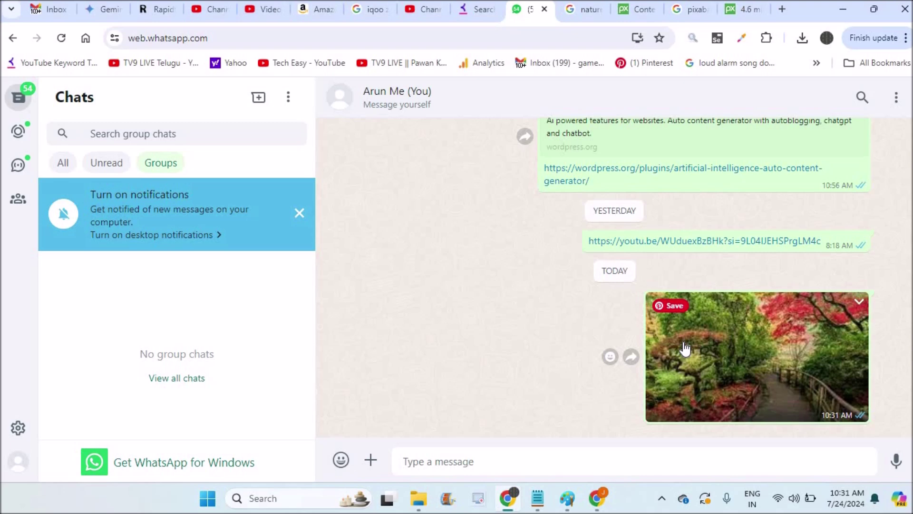
click(589, 9)
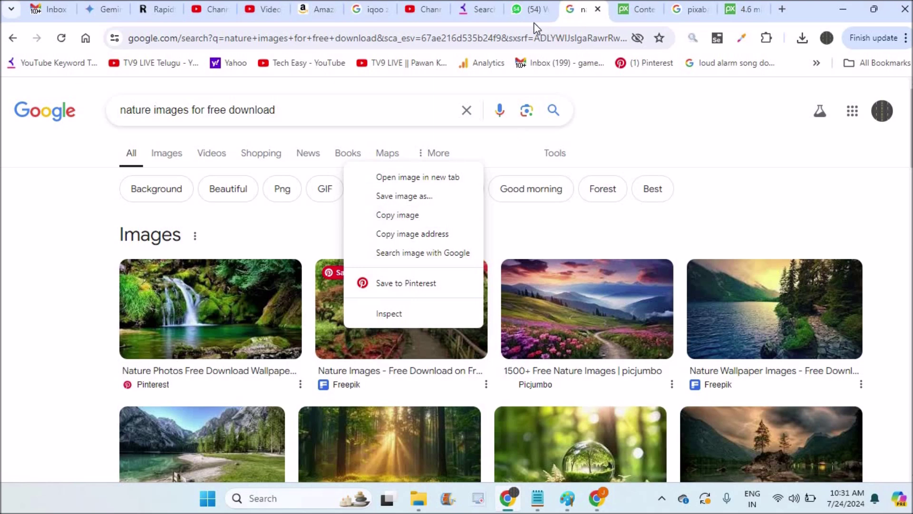
Dismiss the leftover image context menu over the nature image results grid
click(679, 130)
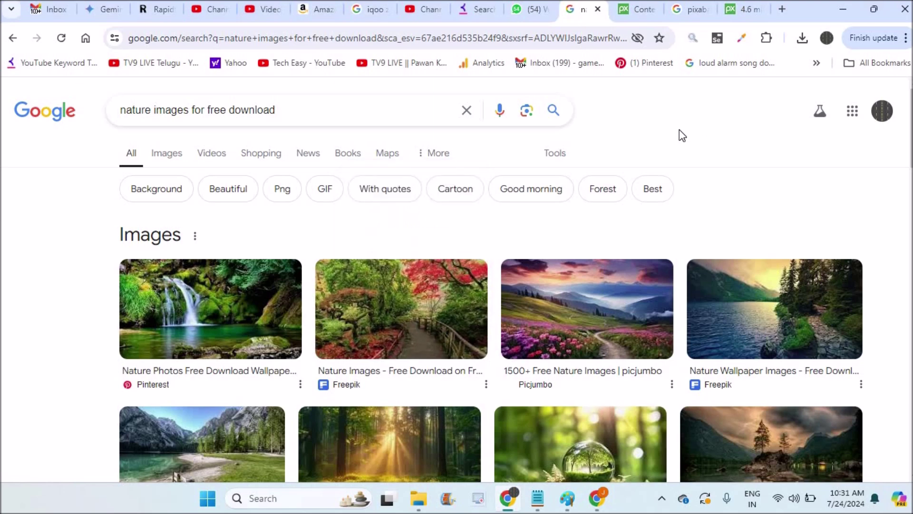